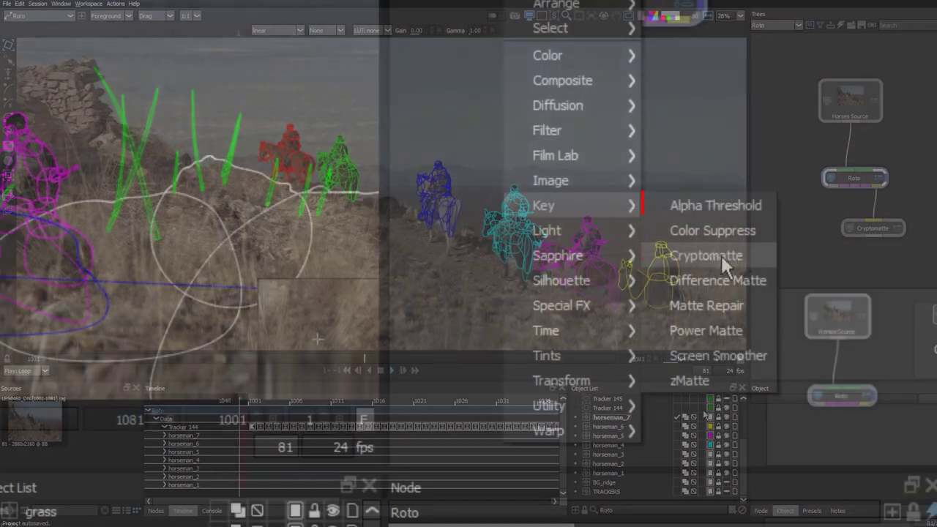
Show the Mars_ShotD_SFX roto tree, with Roto 1's five shapes feeding Output 1
left_click(751, 258)
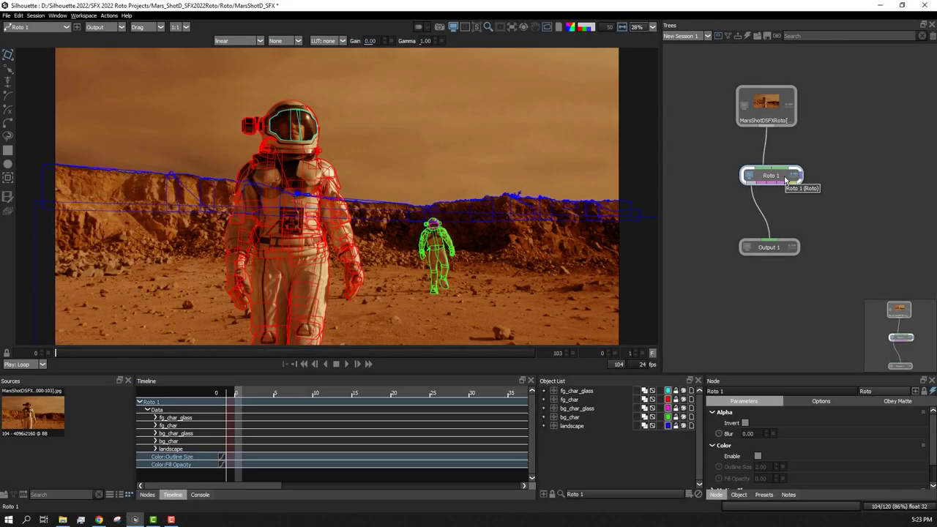
left_click(683, 425)
left_click(683, 416)
left_click(640, 350)
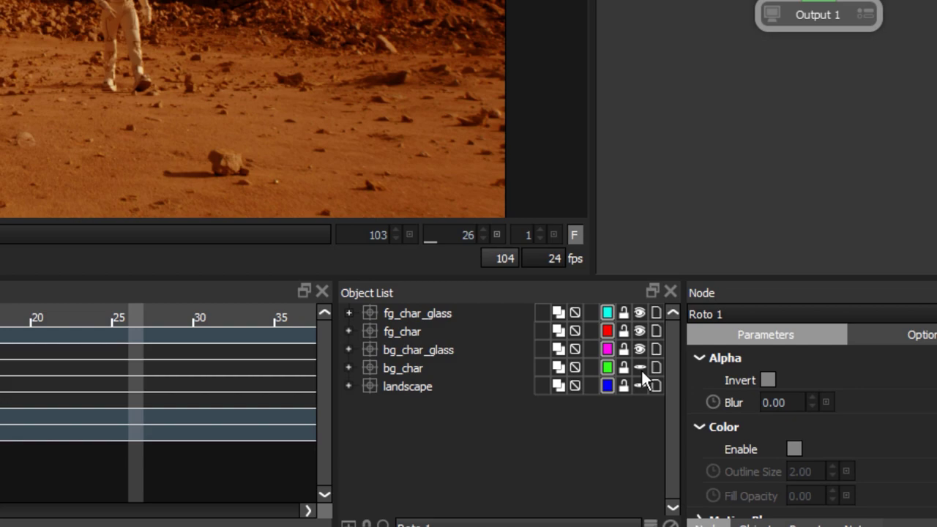
left_click(641, 369)
left_click(639, 386)
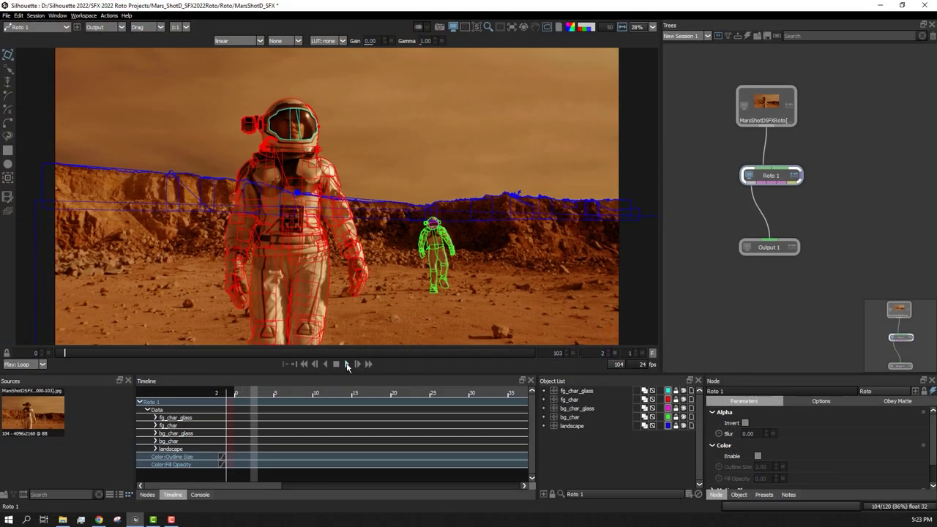
left_click(346, 364)
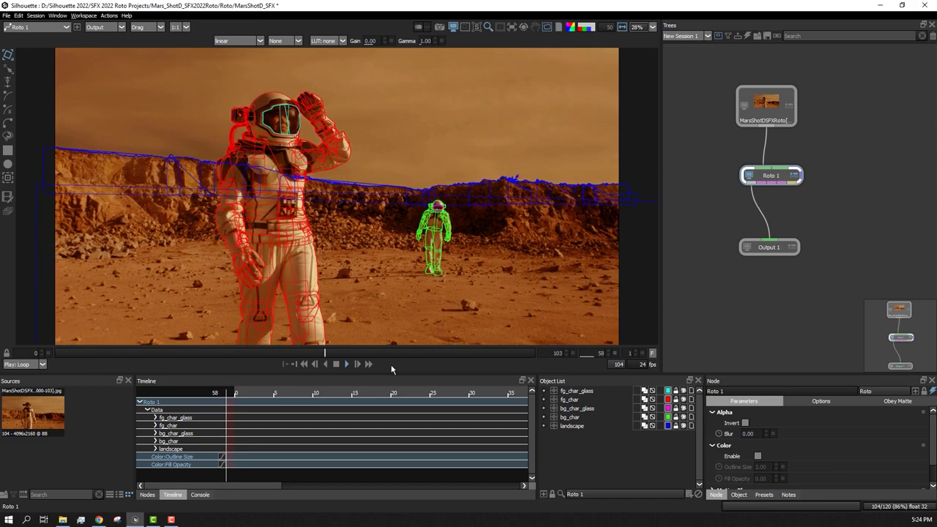
Insert a Cryptomatte node between Roto 1 and Output 1, found with a 'cr' node search
right_click(707, 184)
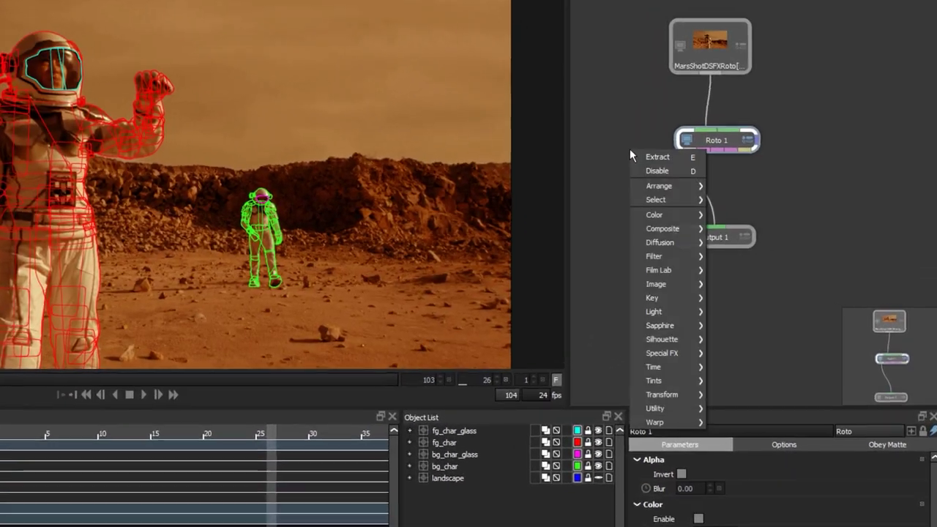
mouse_move(726, 294)
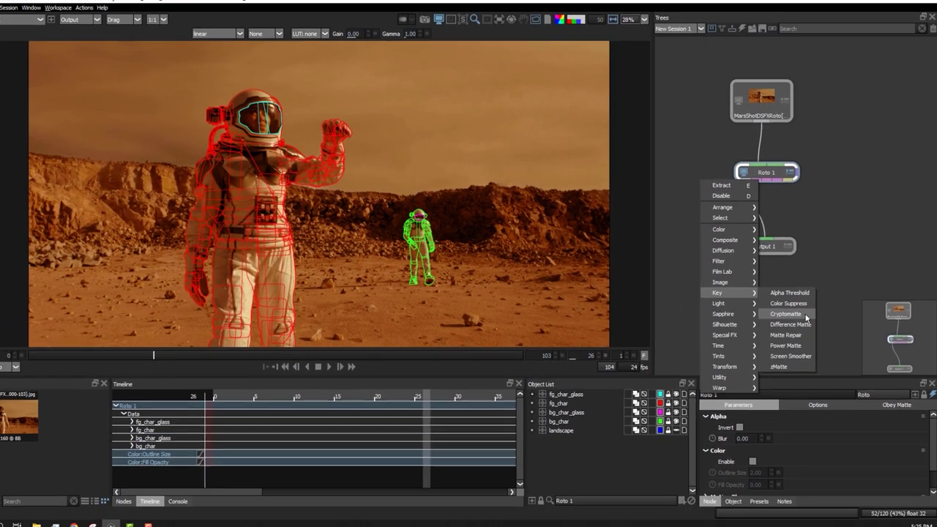
left_click(603, 173)
key("Tab")
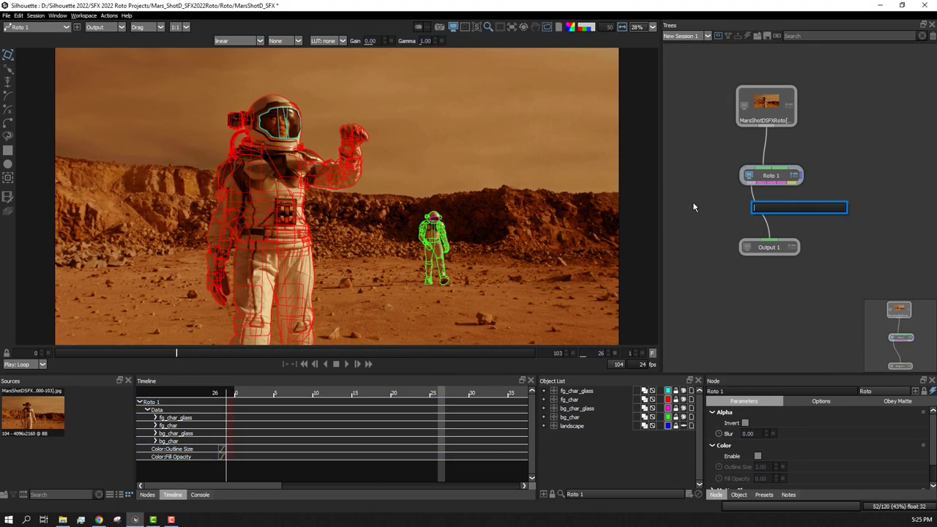
type("cr")
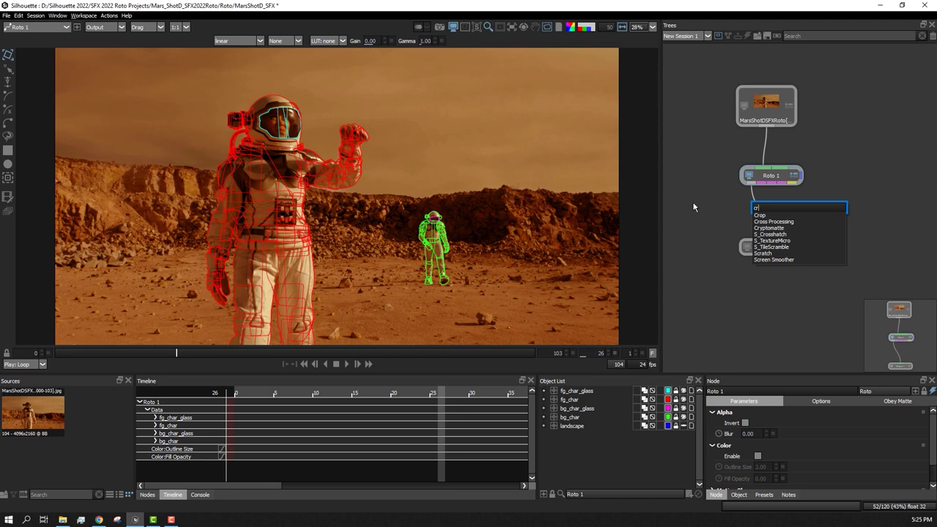
left_click(777, 229)
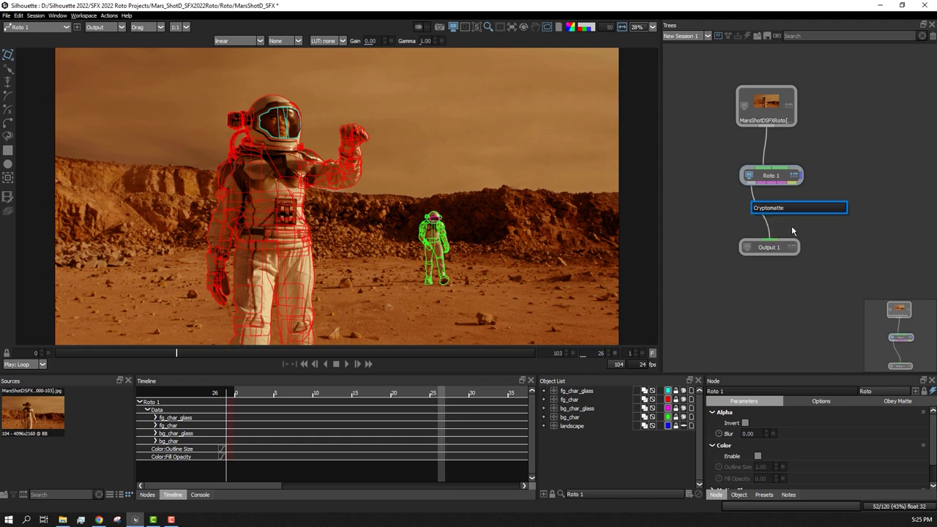
key("Return")
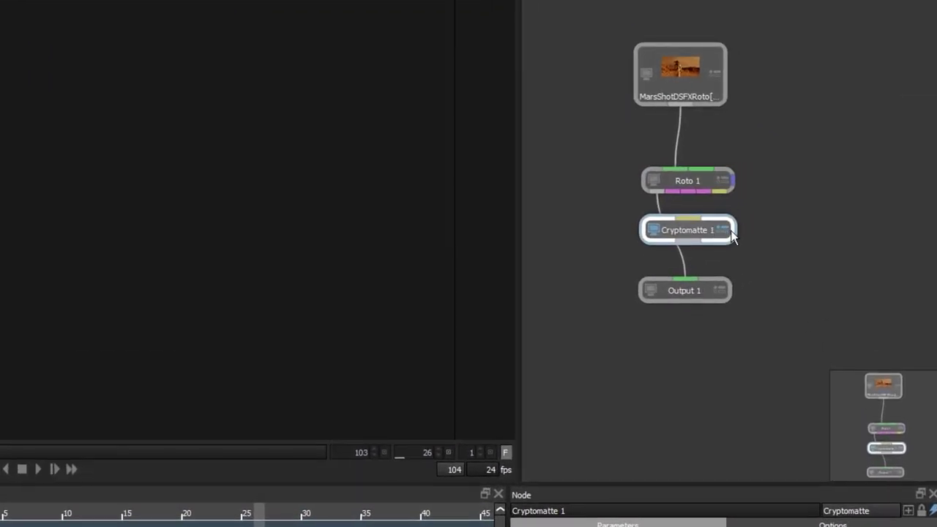
Move Cryptomatte 1 onto its own branch from Roto 1 and set its Type to Shapes
left_click_drag(792, 217, 776, 248)
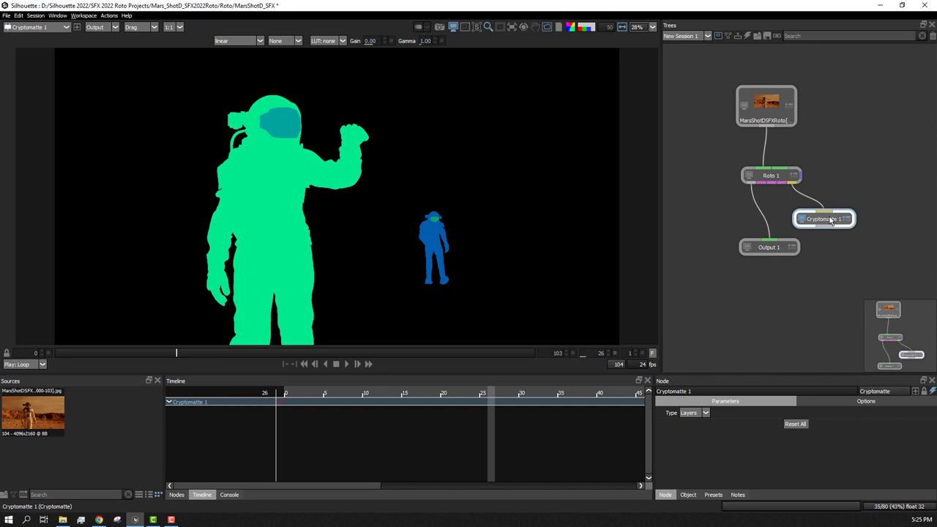
left_click(704, 413)
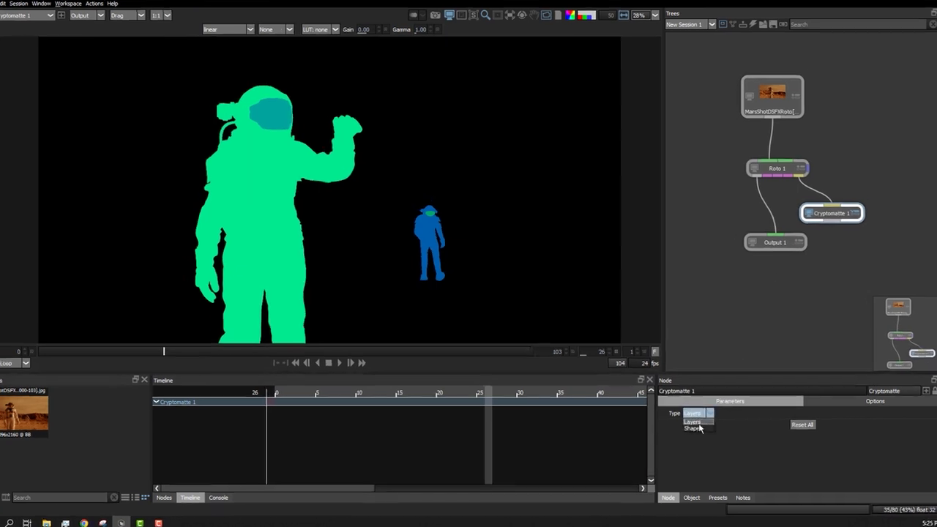
left_click(692, 421)
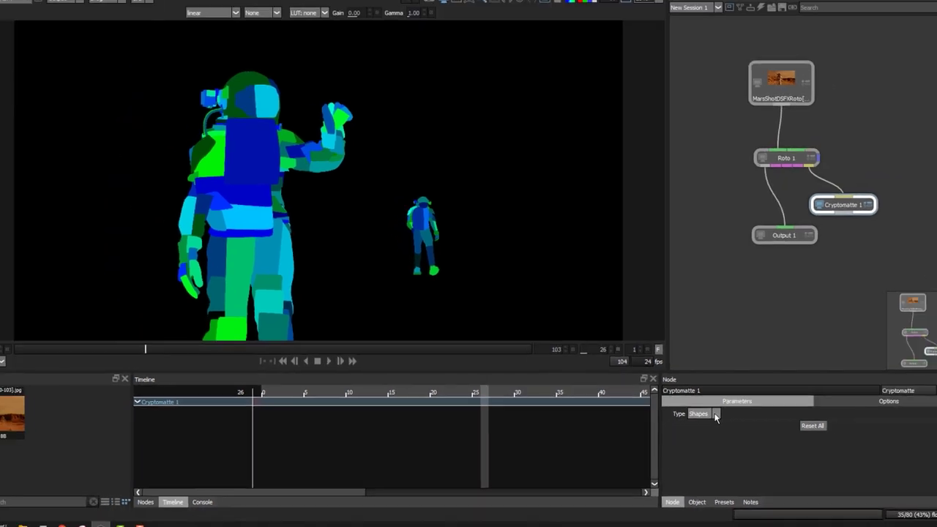
left_click(716, 415)
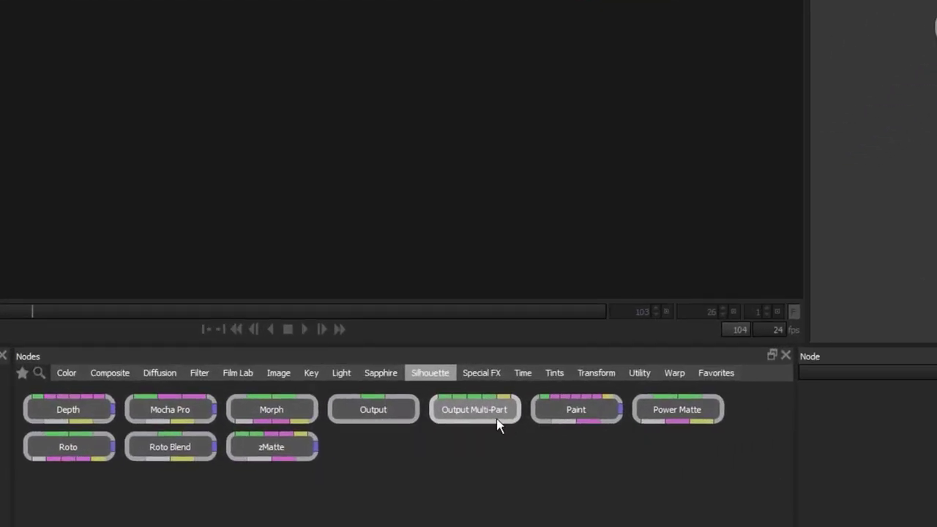
Add an Output Multi-Part node to the tree with Roto 1 connected to its input
left_click_drag(497, 411, 936, 153)
left_click(859, 208)
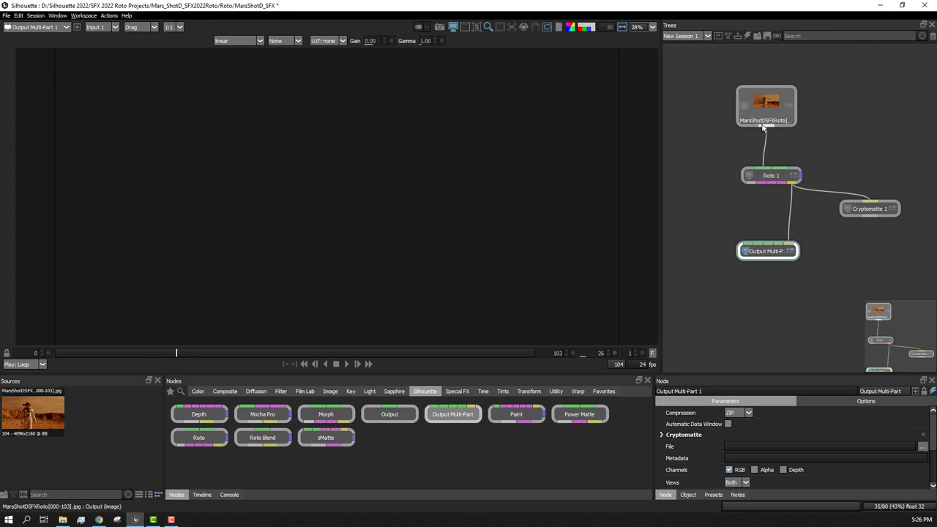
left_click_drag(745, 216, 748, 247)
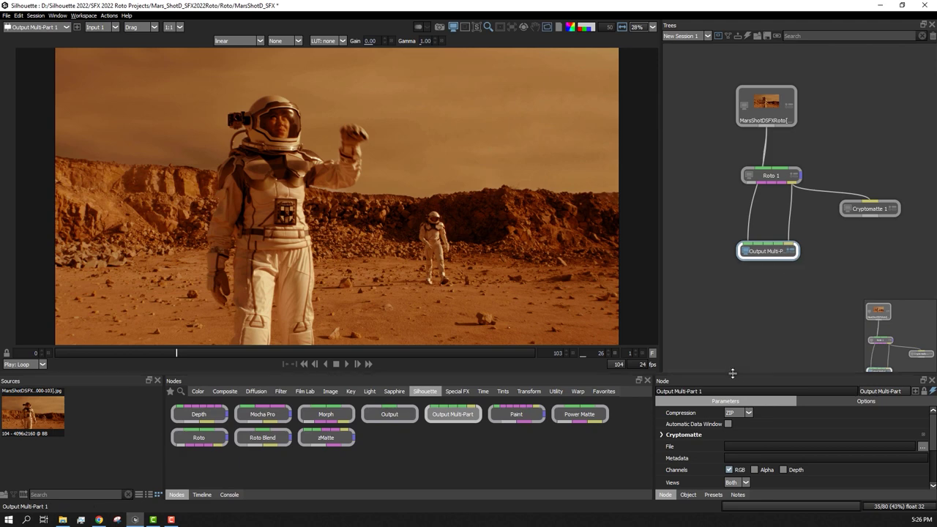
left_click_drag(732, 373, 732, 227)
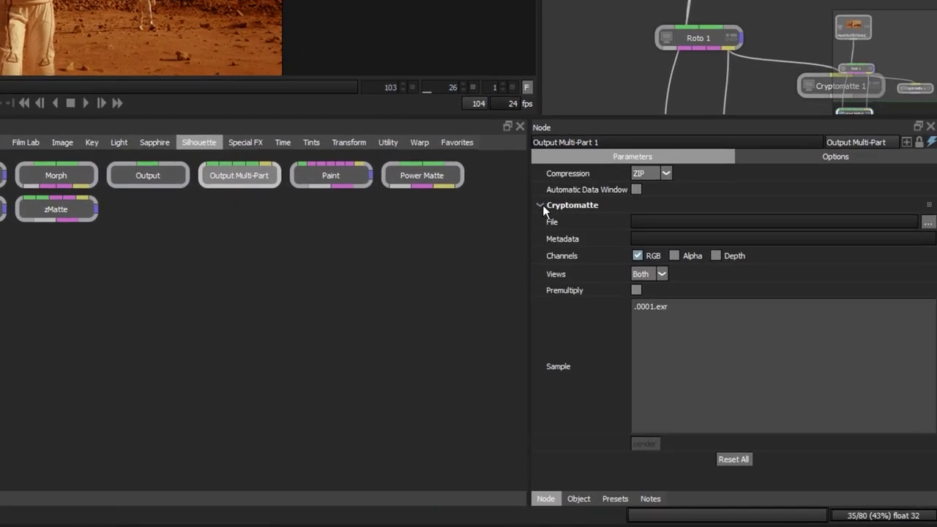
Set the output's Cryptomatte type to Layers+Shapes, writing to Crypto Roto Mars 00A, and open Render Options
left_click(654, 286)
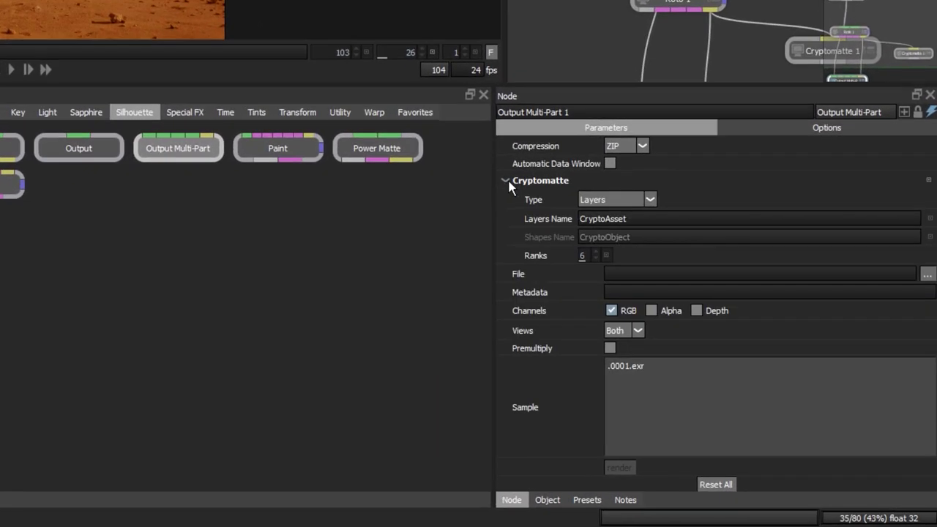
left_click(649, 200)
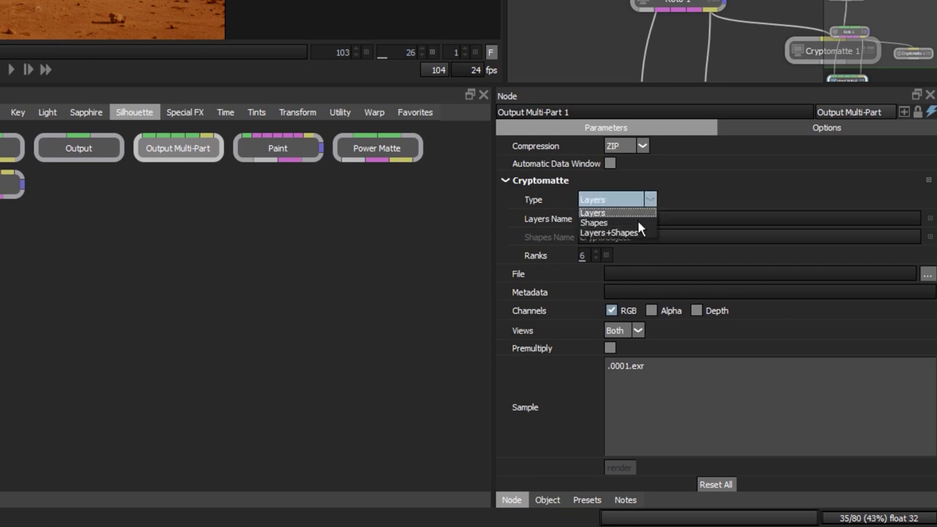
left_click(640, 223)
left_click(653, 200)
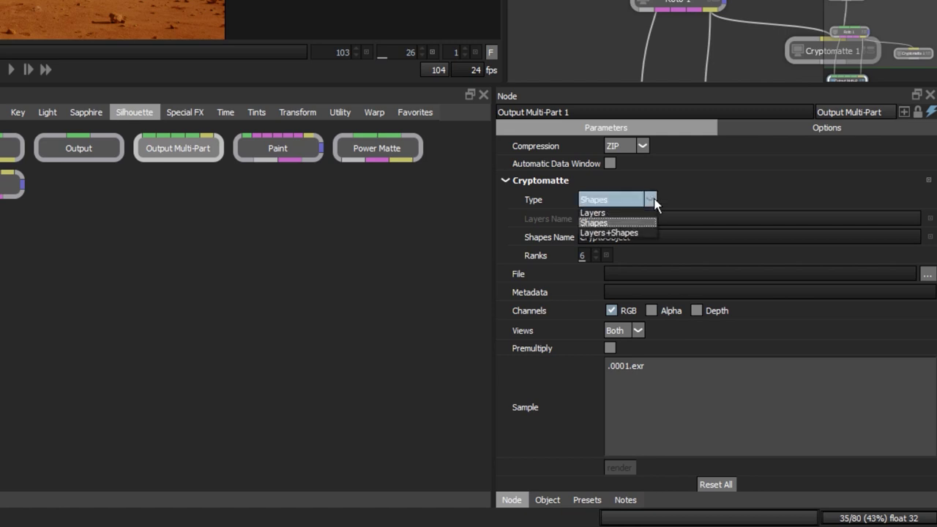
left_click(632, 232)
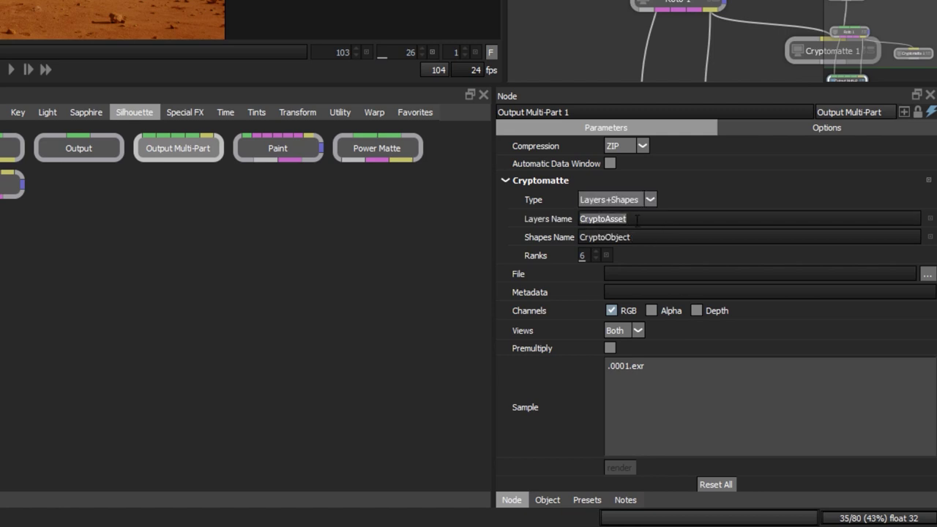
key("Tab")
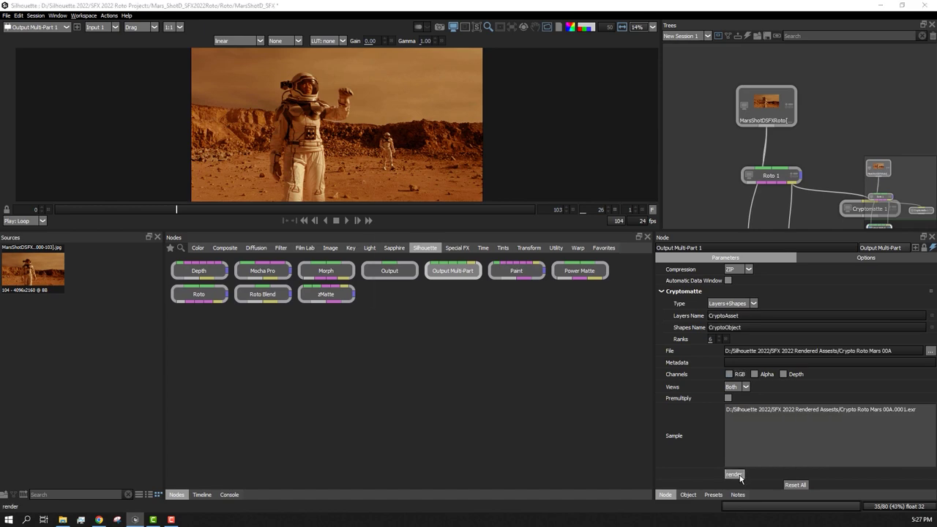
left_click(734, 474)
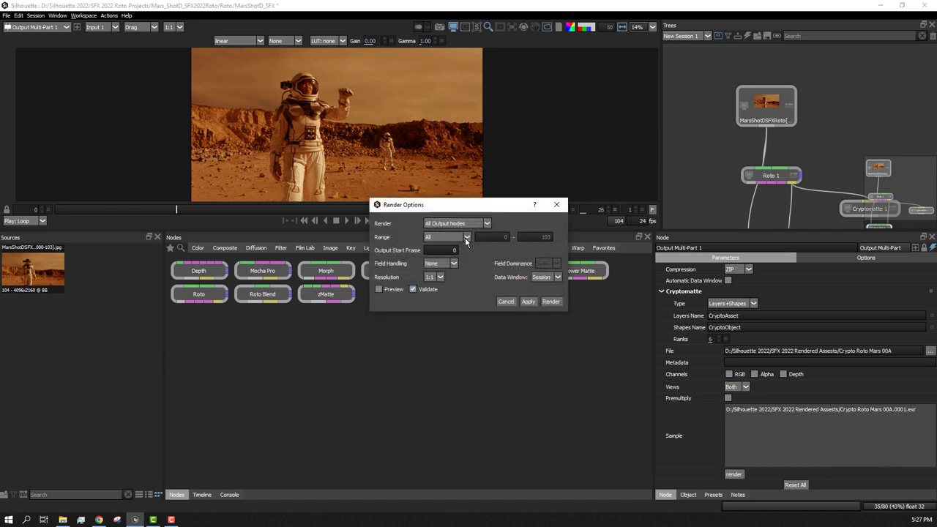
Render the EXR sequence, then read Crypto Roto Mars 00A.####.exr into NukeX
left_click(550, 301)
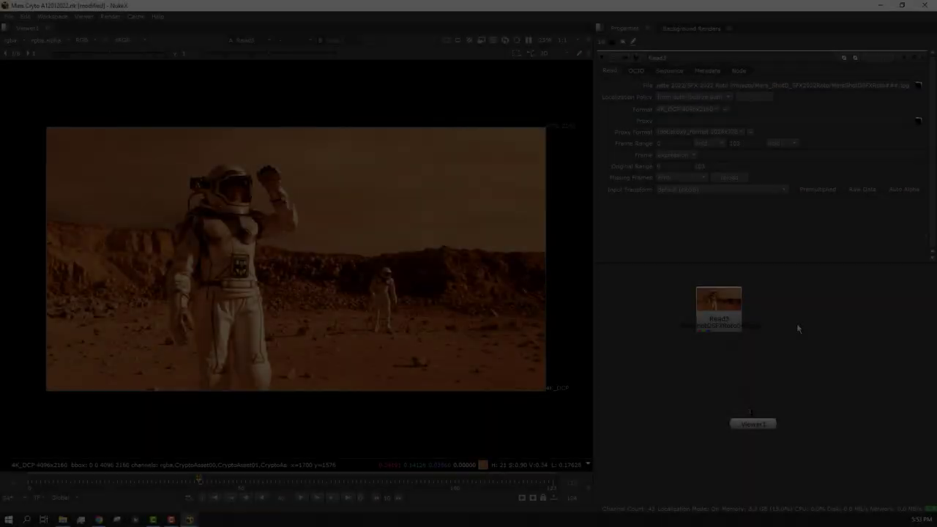
key("r")
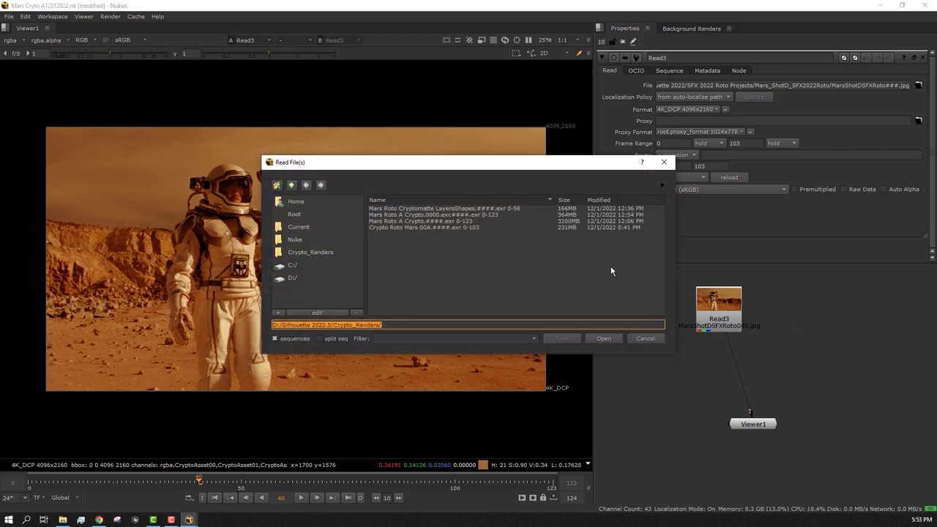
left_click(424, 227)
left_click(601, 339)
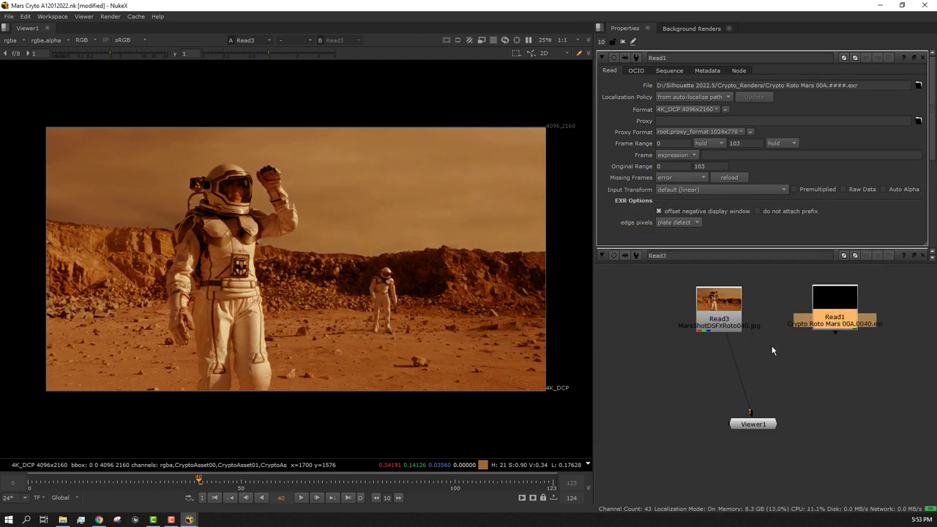
Attach a Cryptomatte node directly below Read1
key("Tab")
left_click(699, 355)
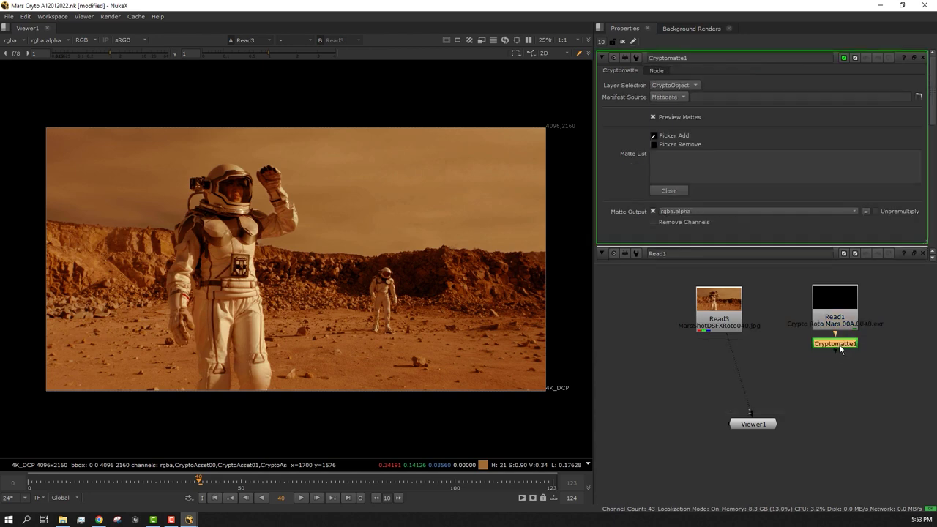
left_click_drag(840, 350, 824, 366)
Switch Cryptomatte1 to the CryptoAsset layer and pick fg_char and fg_char_glass from the foreground astronaut
key("1")
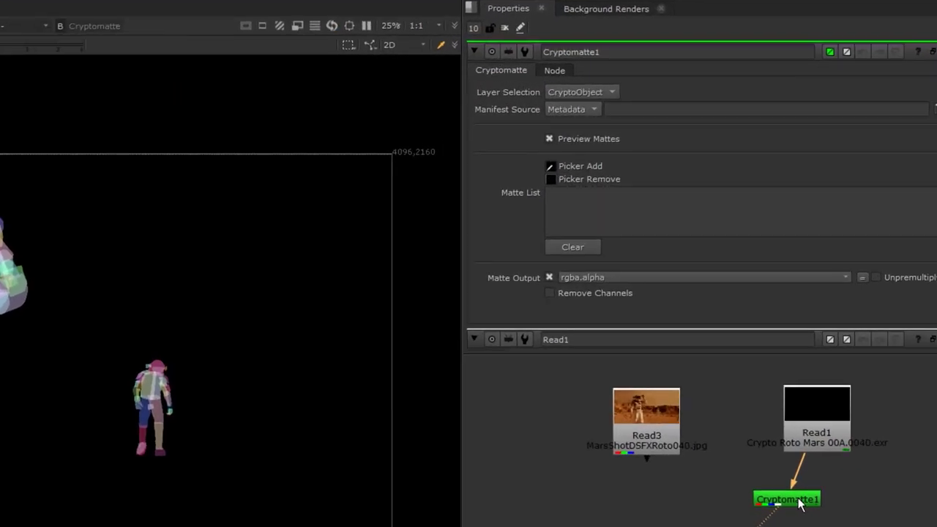
left_click(611, 93)
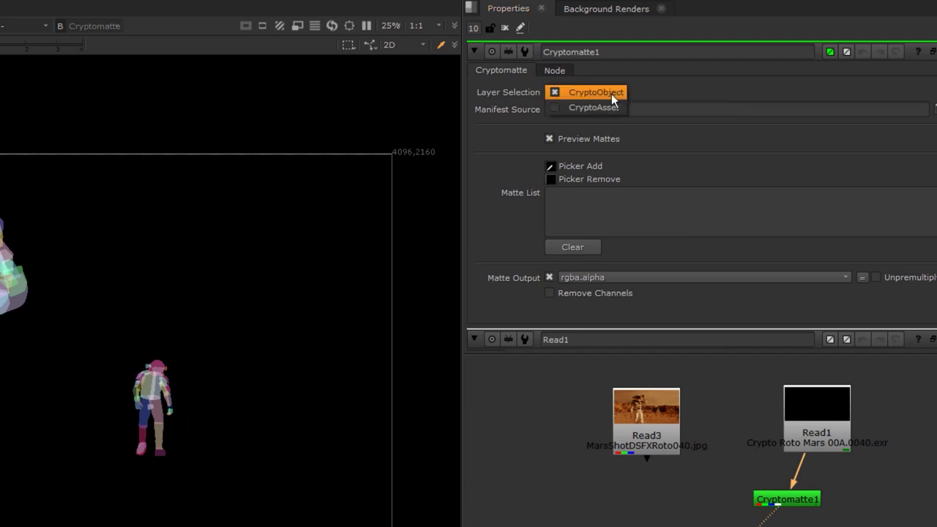
left_click(612, 104)
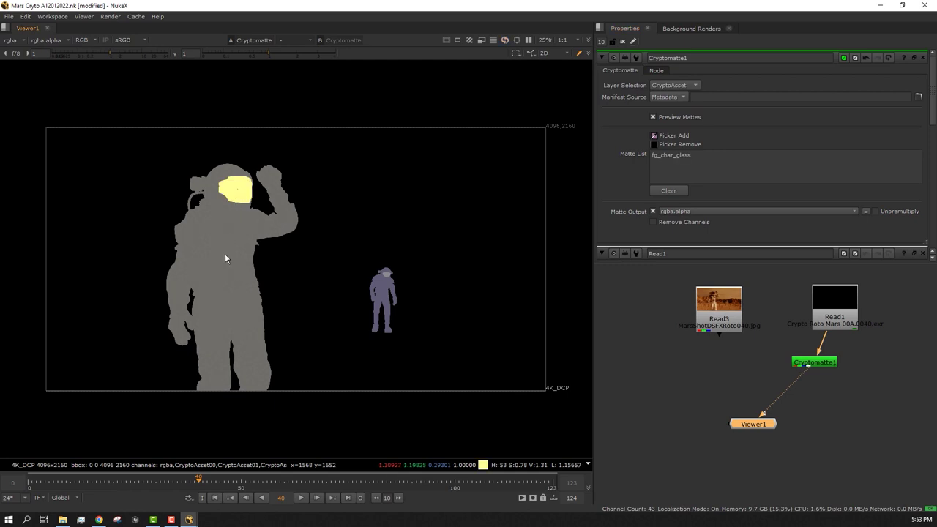
left_click(225, 256, "ctrl")
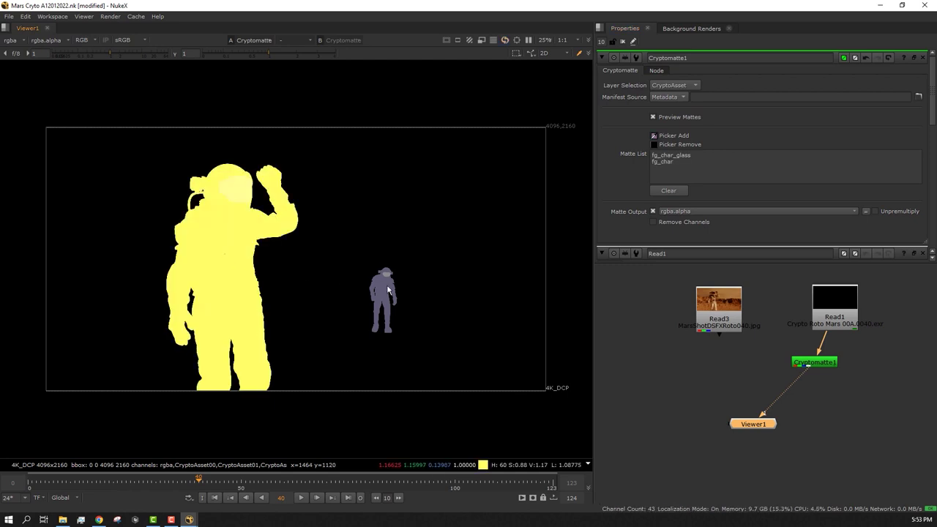
key("ctrl+z")
key("ctrl+z")
key("ctrl+z")
scroll(409, 313, "up", 3)
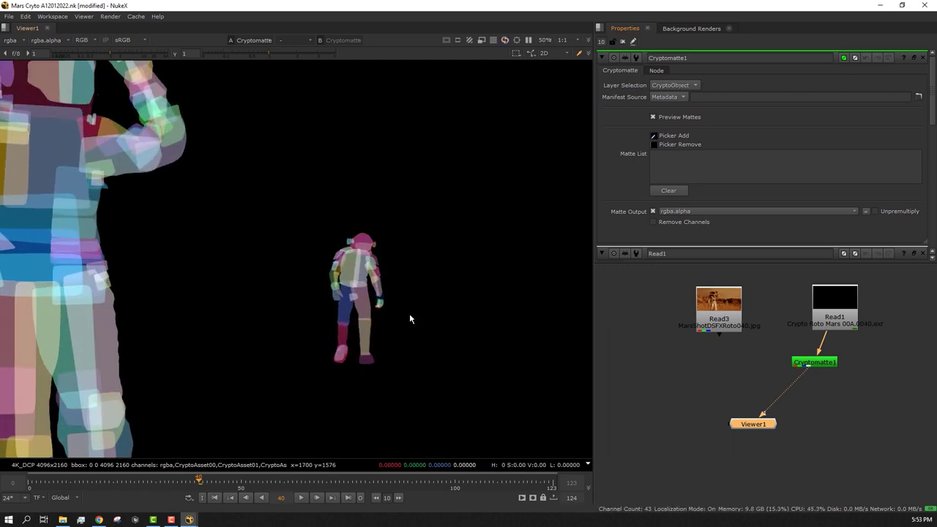
left_click_drag(367, 345, 358, 258)
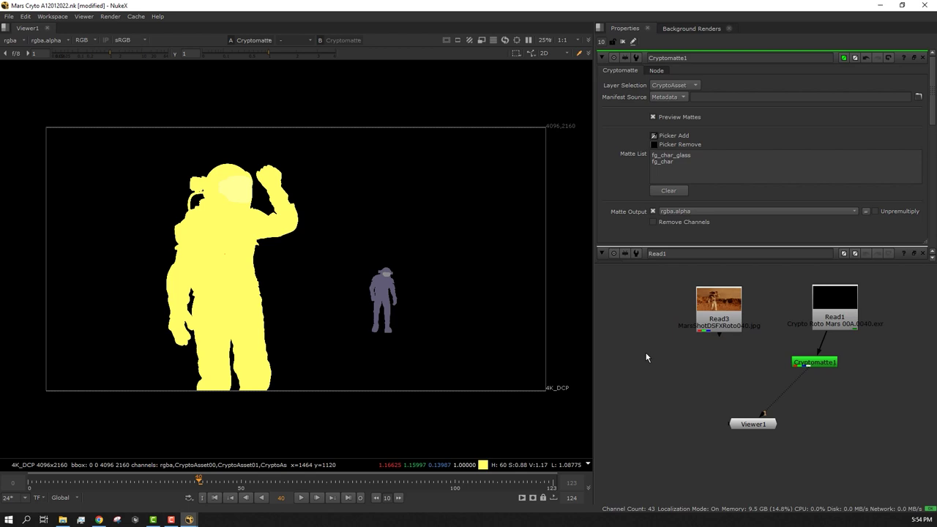
Add an S_TriTone node with Read3 as Source and Cryptomatte1 as Mask, and view the result
key("Tab")
type("tri")
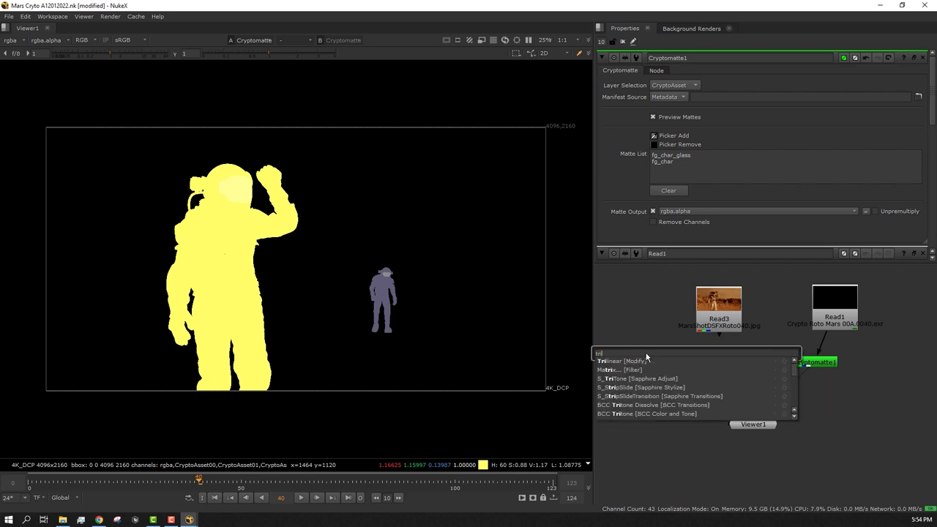
left_click(648, 378)
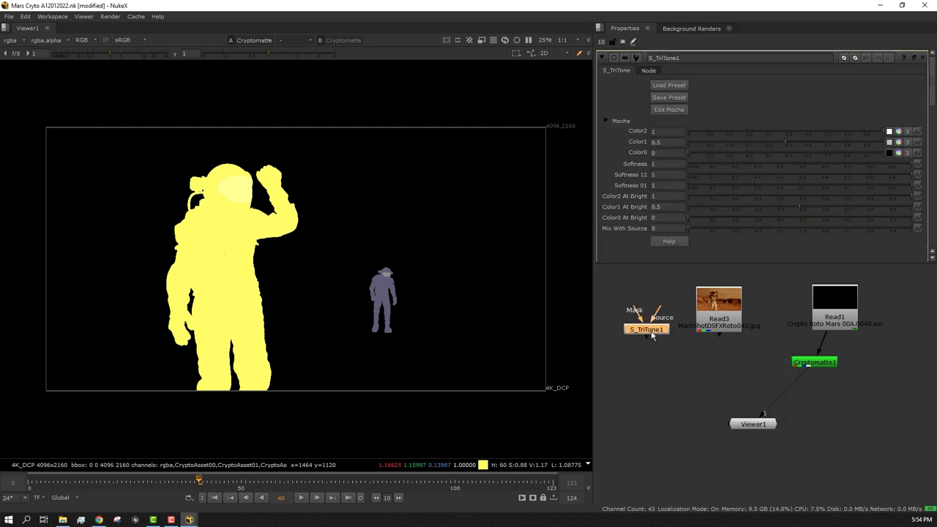
left_click_drag(723, 340, 724, 328)
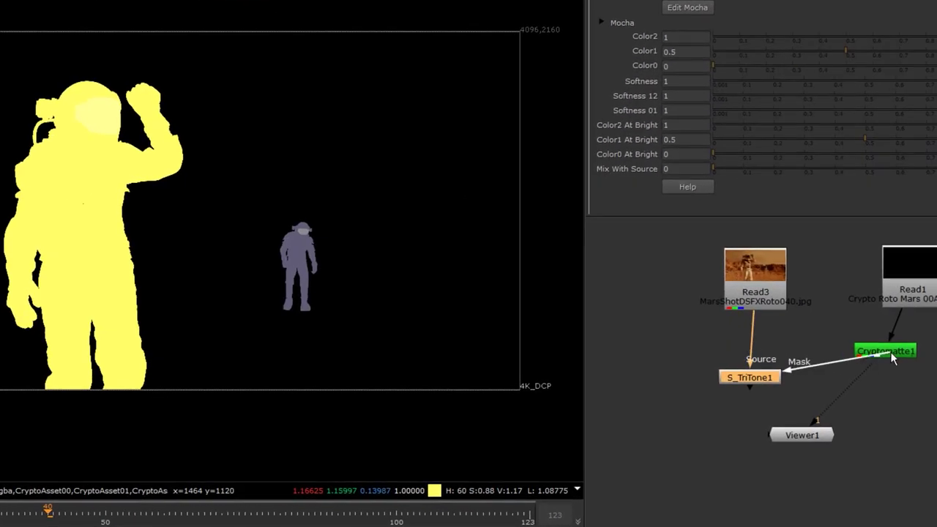
left_click_drag(891, 351, 891, 352)
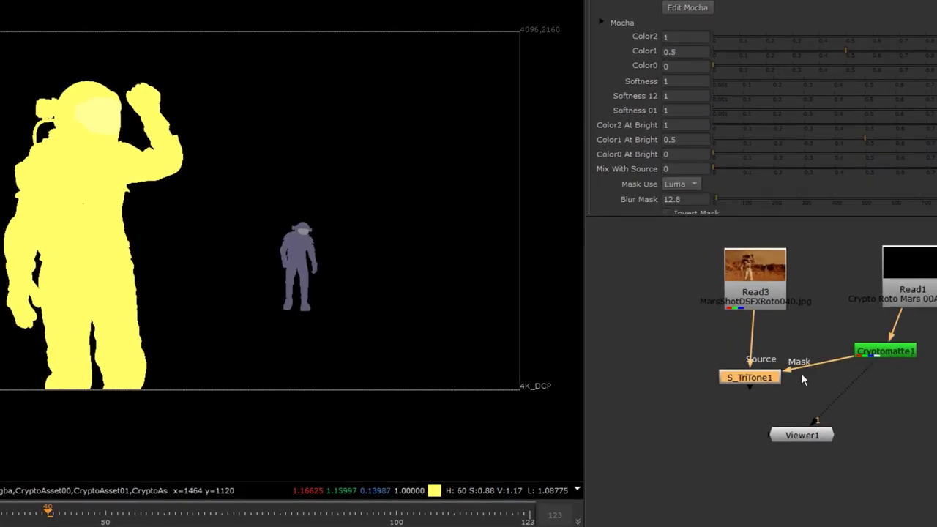
key("1")
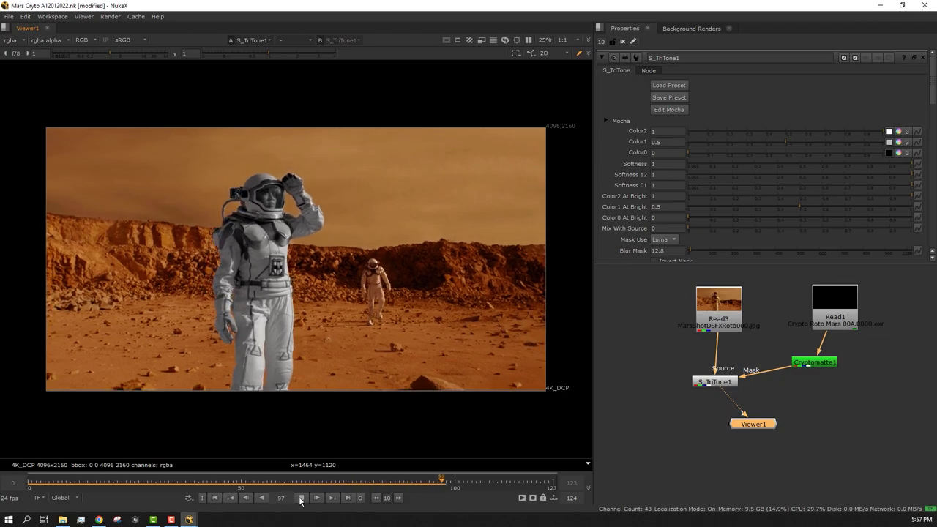
left_click(300, 498)
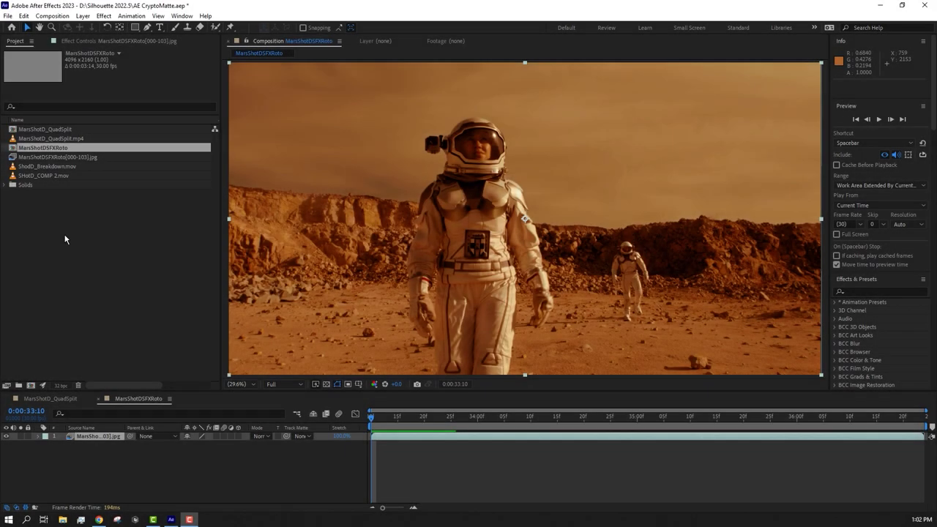
Import the Crypto Roto Mars 00A EXR sequence from the Project panel via Import > File
right_click(65, 239)
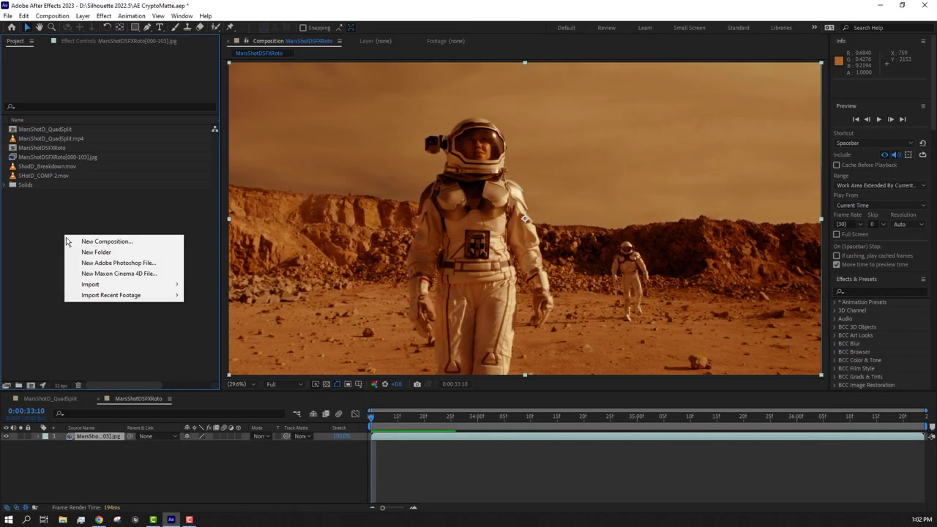
mouse_move(146, 284)
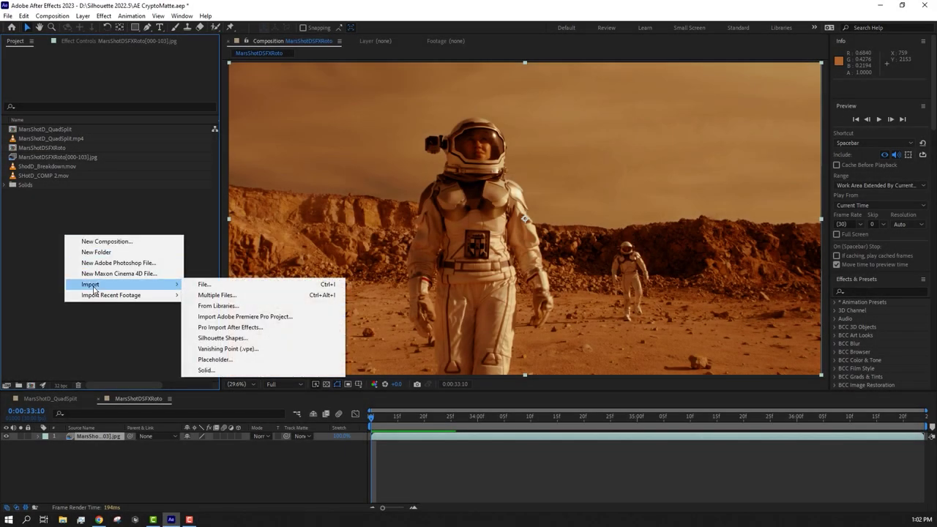
left_click(203, 286)
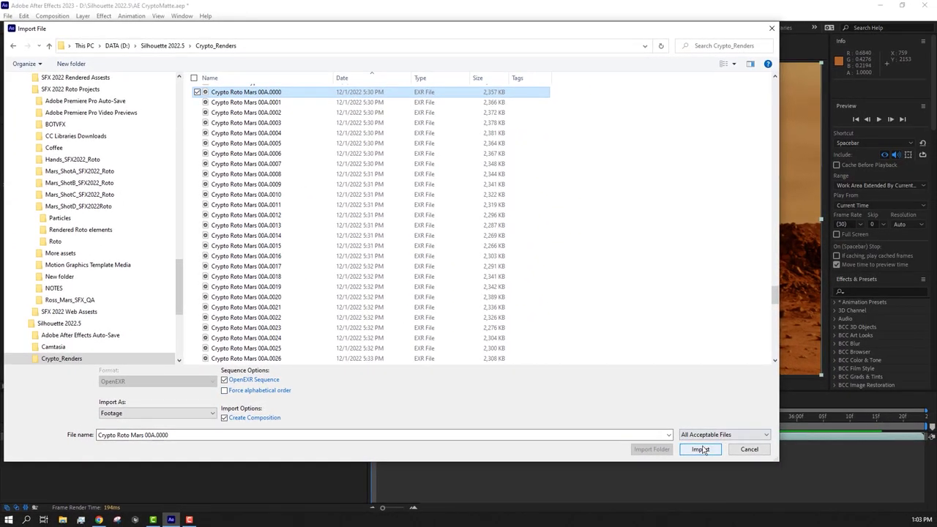
left_click(701, 448)
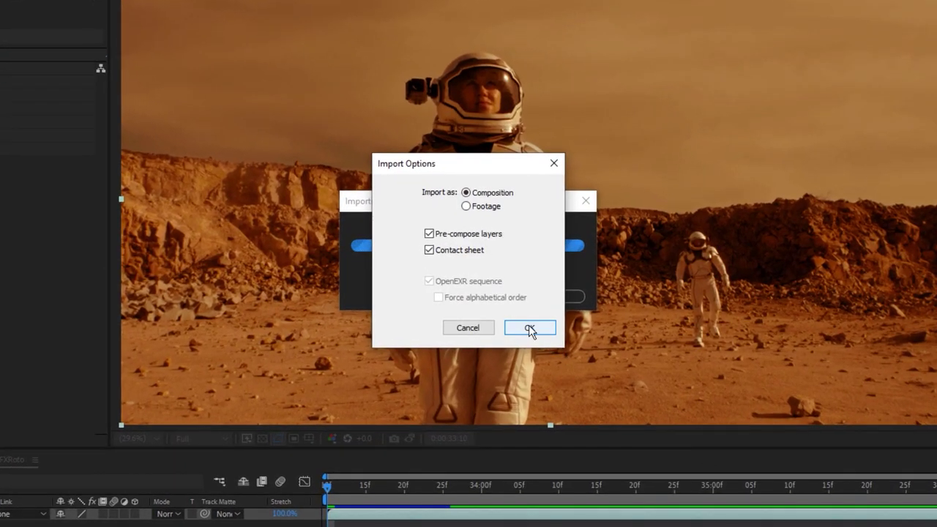
Accept the composition import and switch the Cryptomatte effect's Layer to CryptoAsset
left_click(510, 307)
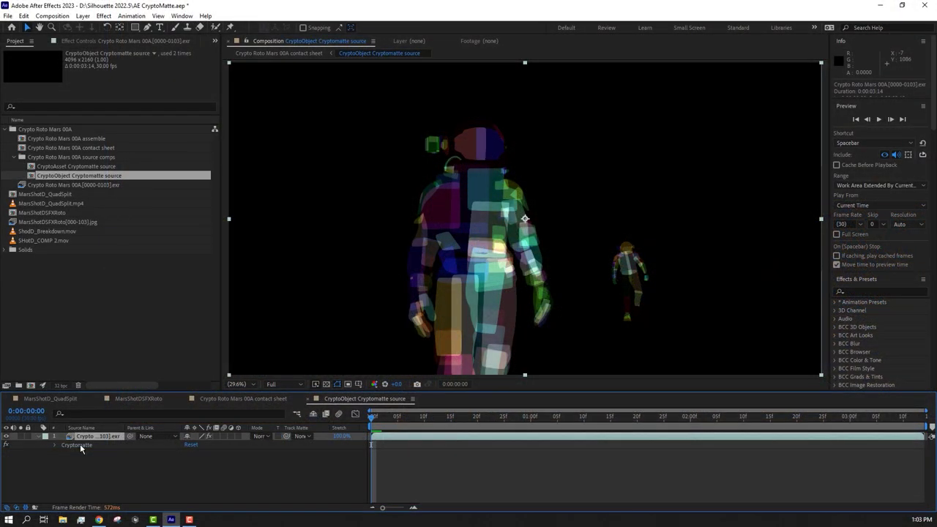
left_click(79, 443)
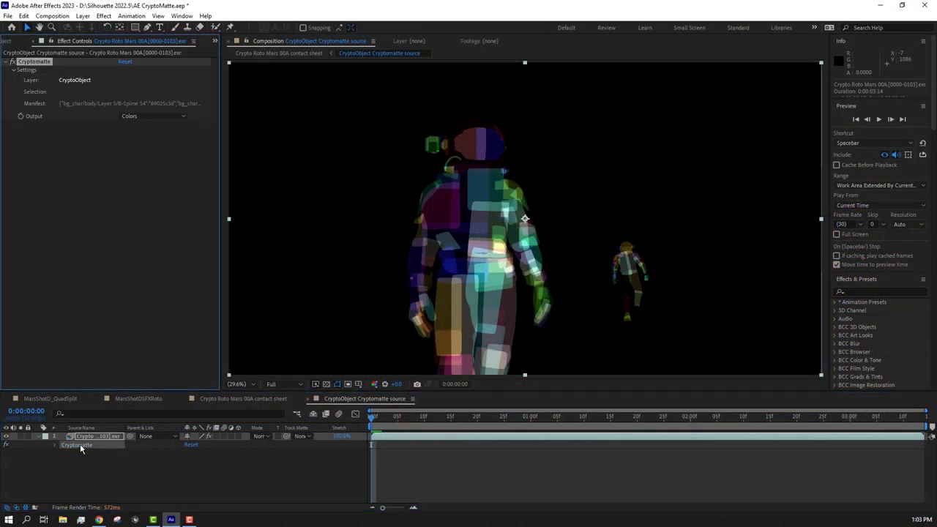
left_click(80, 81)
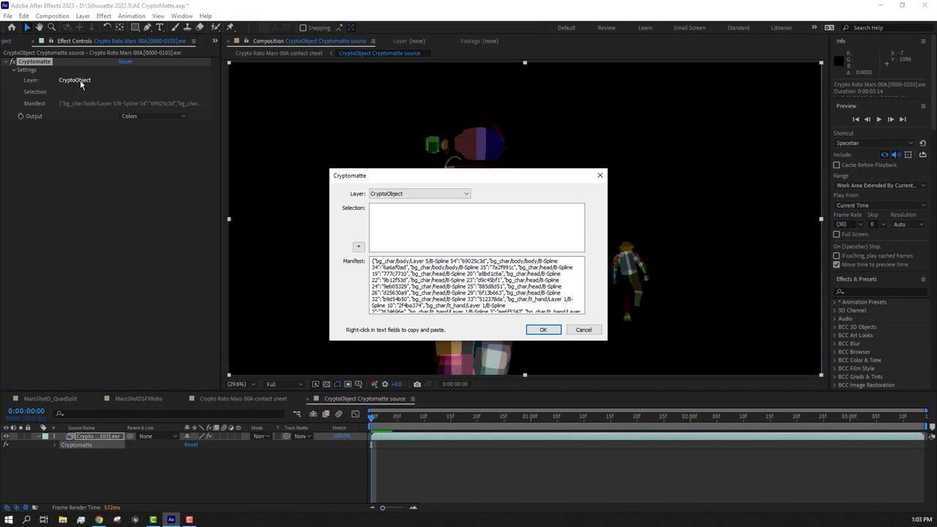
left_click(401, 194)
left_click(396, 208)
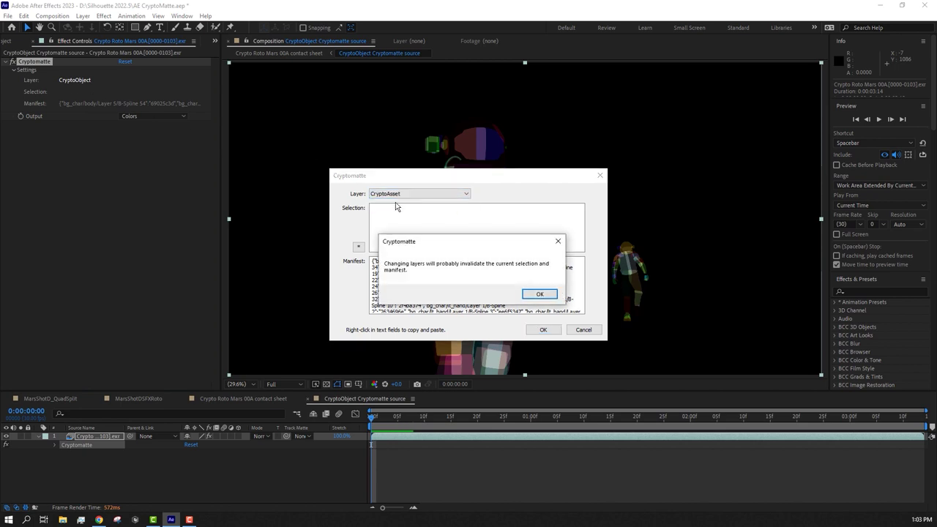
left_click(537, 294)
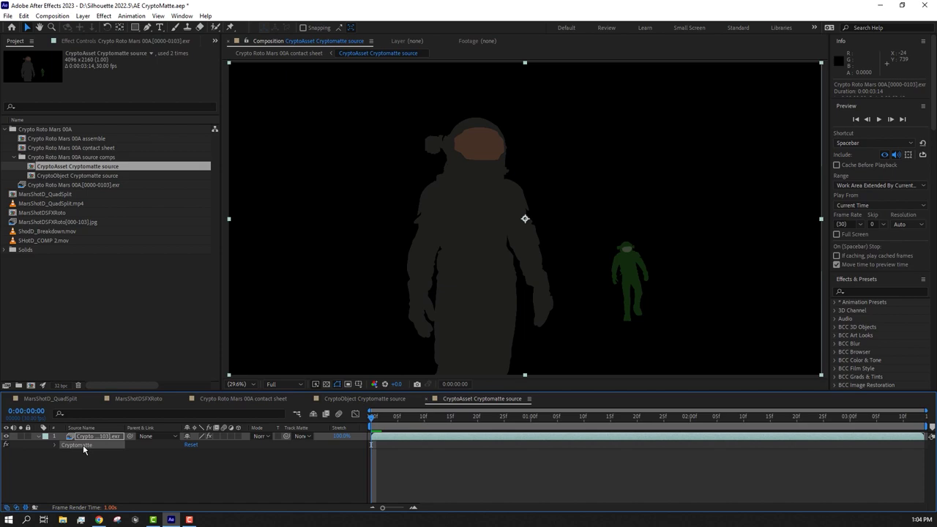
Pick the foreground astronaut in the viewer so the Selection is fg_char only
left_click(82, 444)
left_click(485, 144)
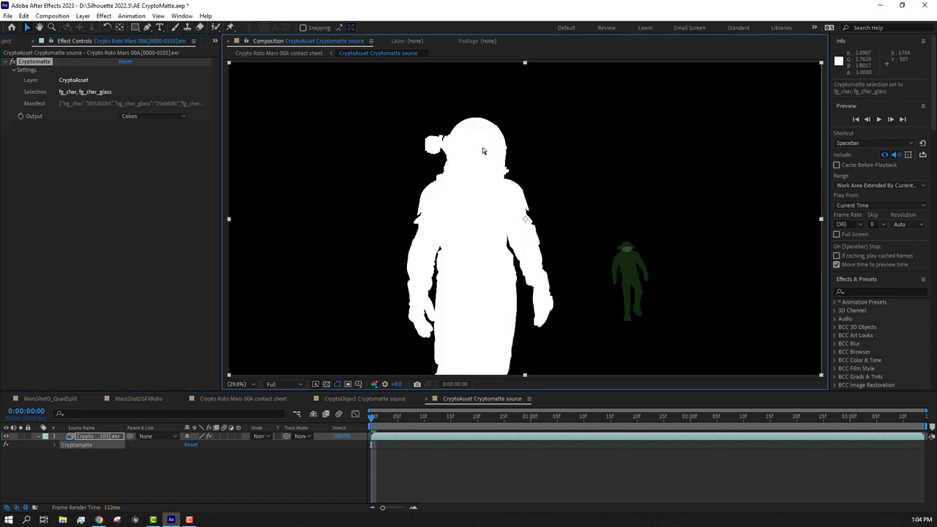
left_click(623, 273)
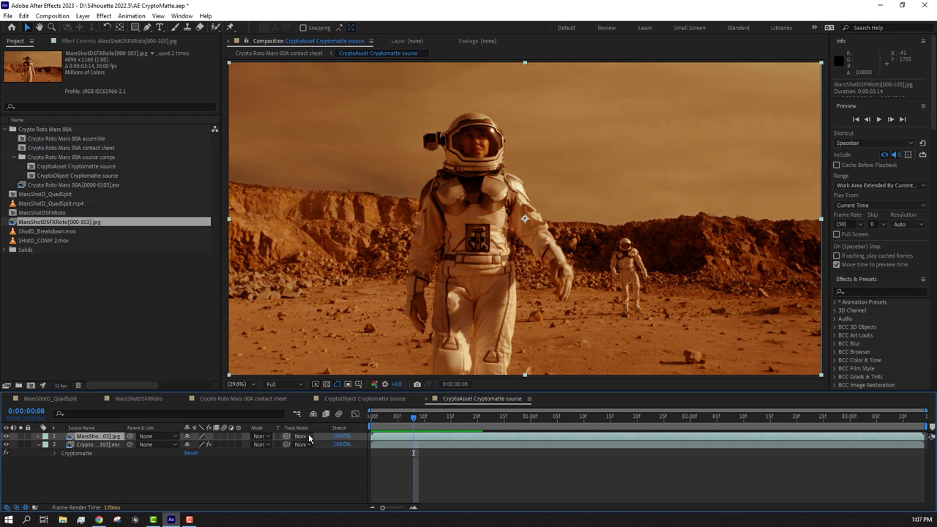
Set the Mars plate layer's track matte to the Crypto Roto Mars 00A EXR layer
left_click(309, 437)
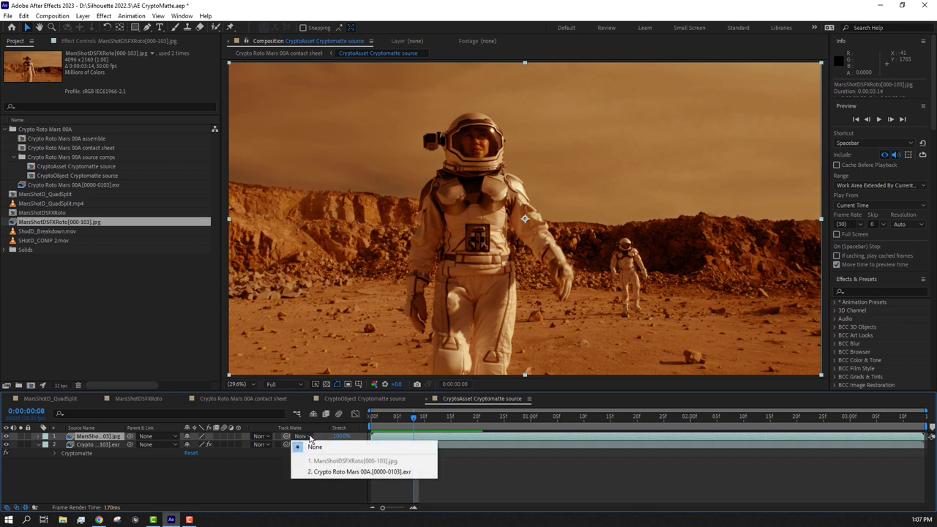
left_click(361, 472)
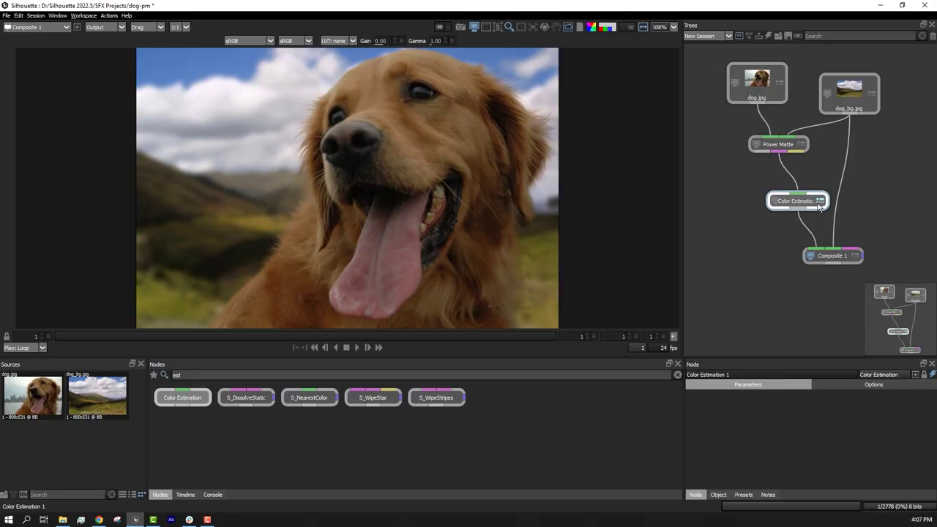
Toggle the Color Estimation 1 node on and off to compare, leave it bypassed, and view Power Matte's matte
left_click(820, 204)
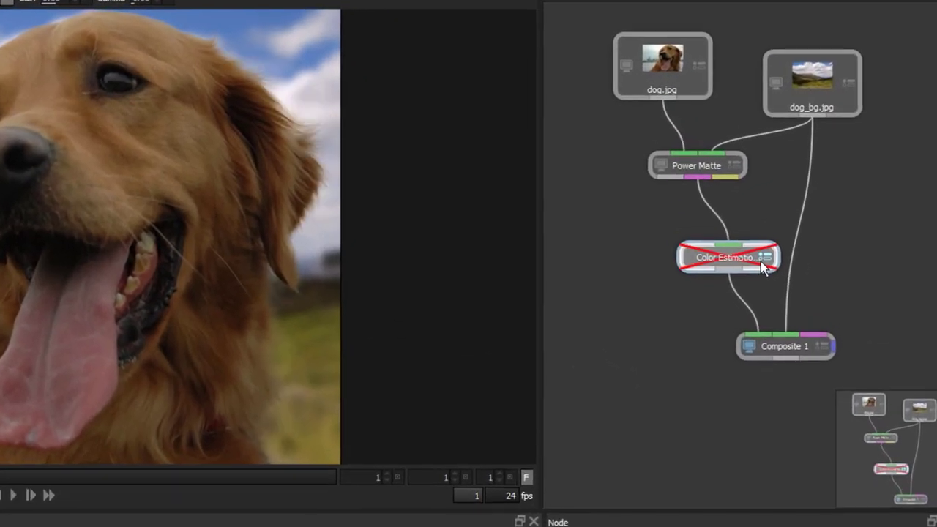
left_click(764, 257)
left_click(765, 256)
left_click(765, 257)
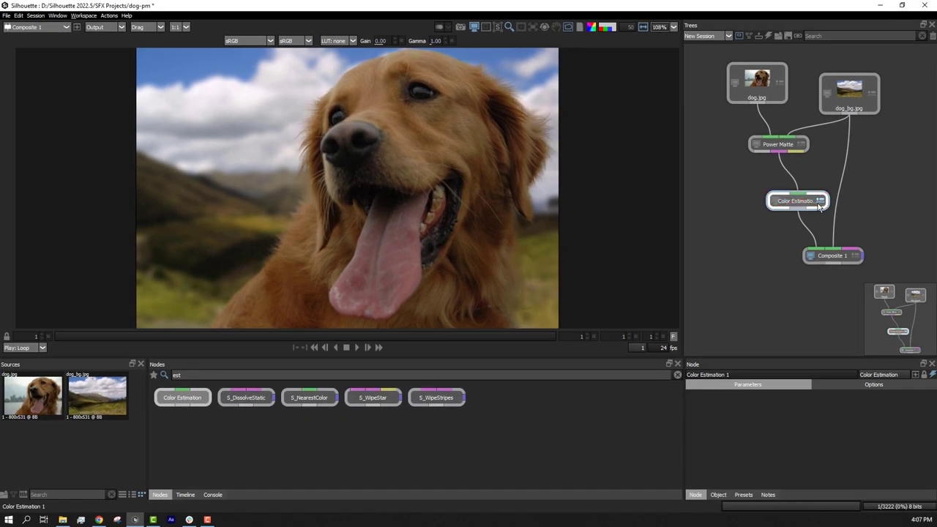
left_click(820, 204)
left_click(775, 146)
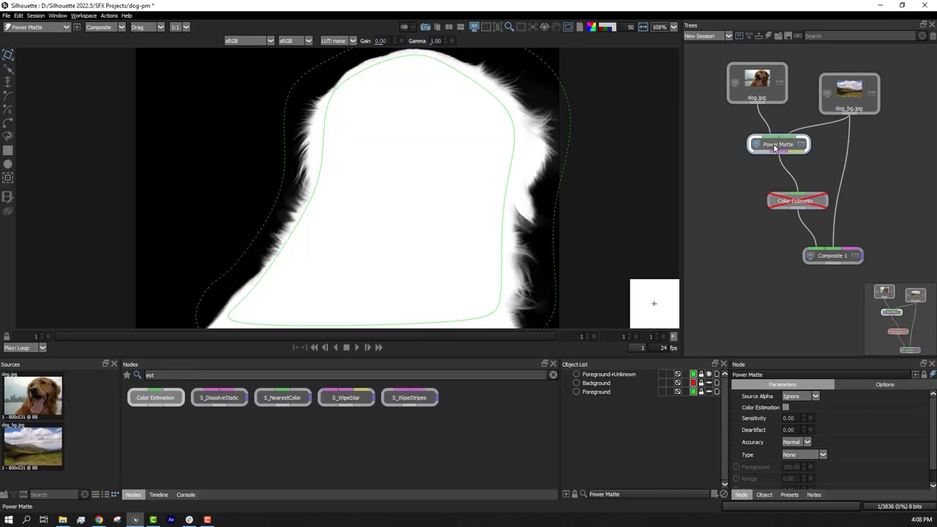